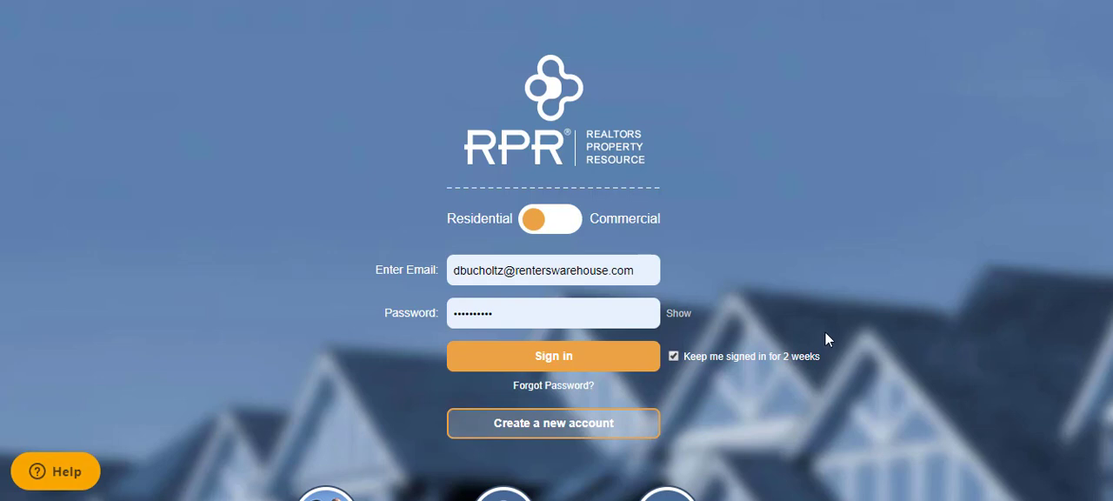
Step: Sign in to RPR with the prefilled credentials and open the most recent off-market Chula Vista property
click(565, 350)
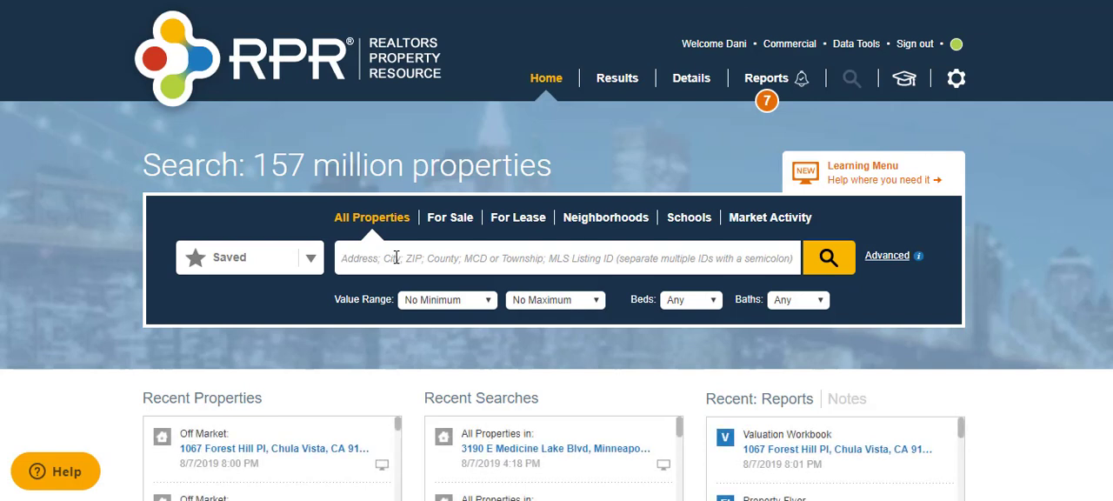
click(396, 258)
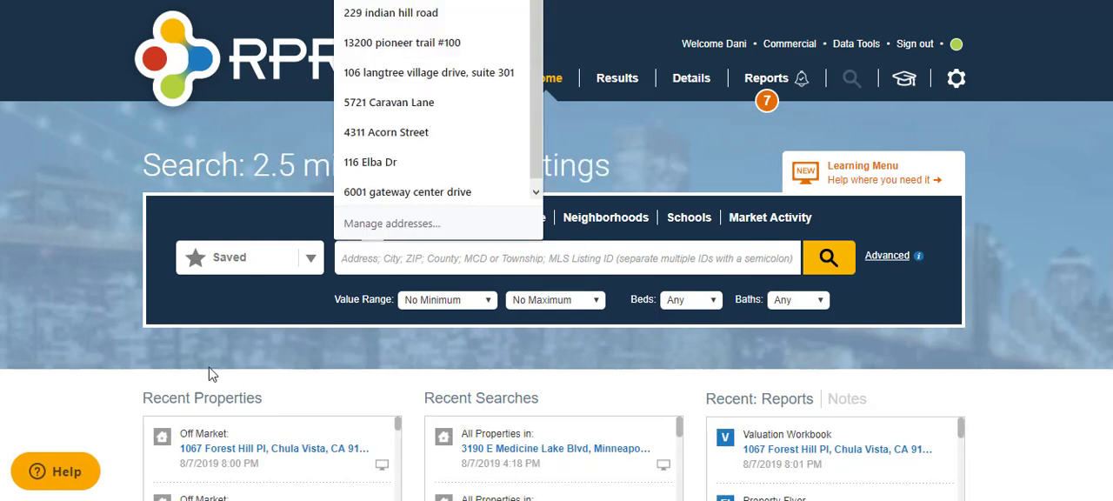
click(243, 450)
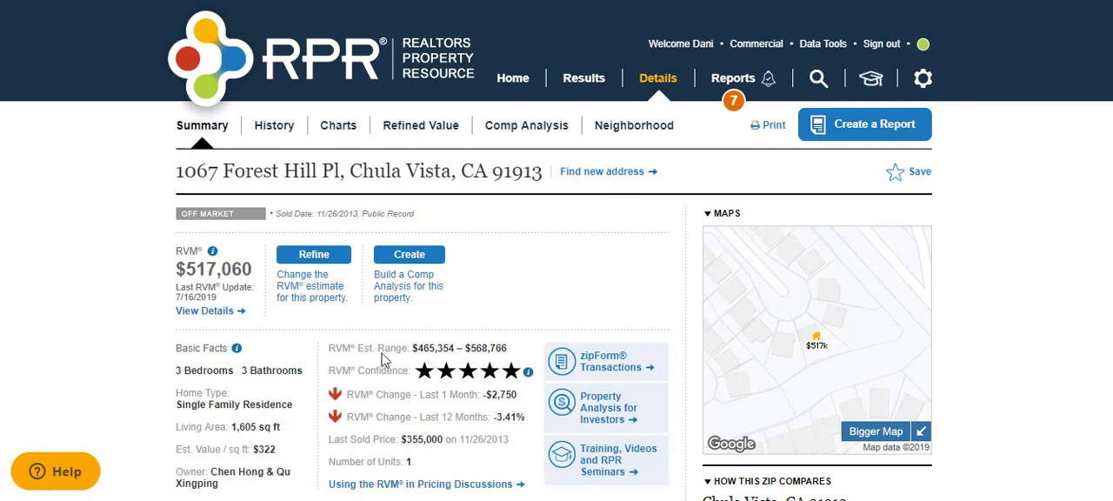
Step: Go to the reports for this property and select the Market Activity Report
click(737, 81)
click(740, 86)
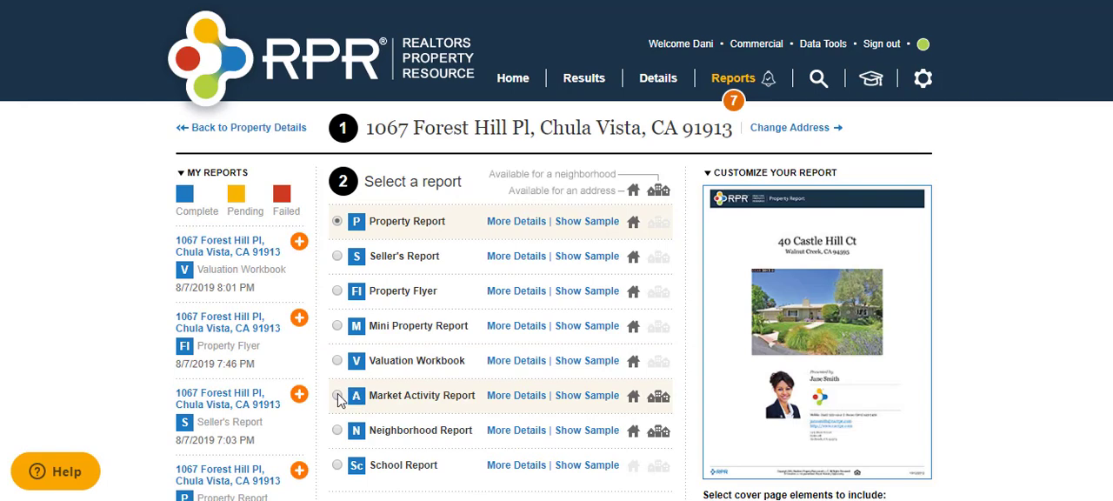
click(338, 396)
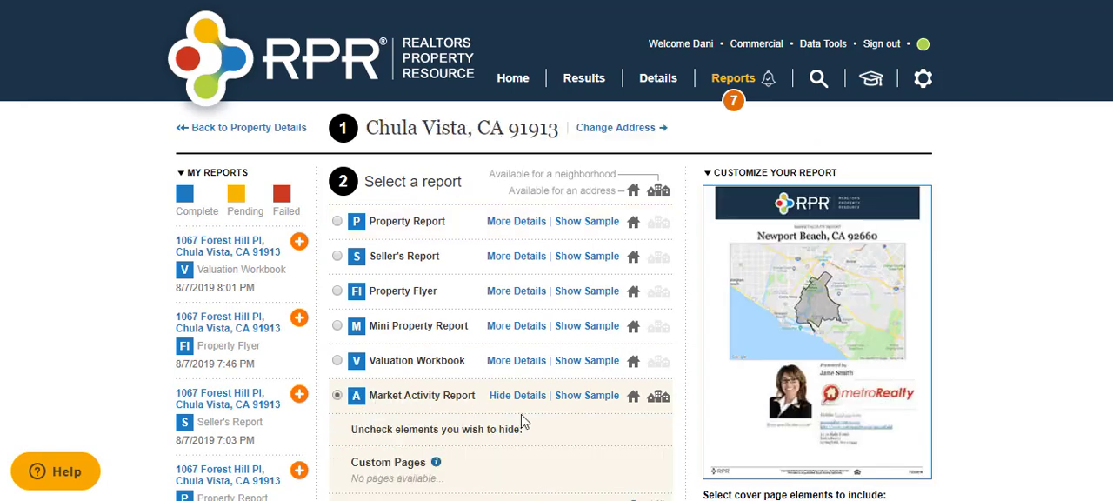
Step: Preview the sample of the Market Activity Report and close it
click(603, 398)
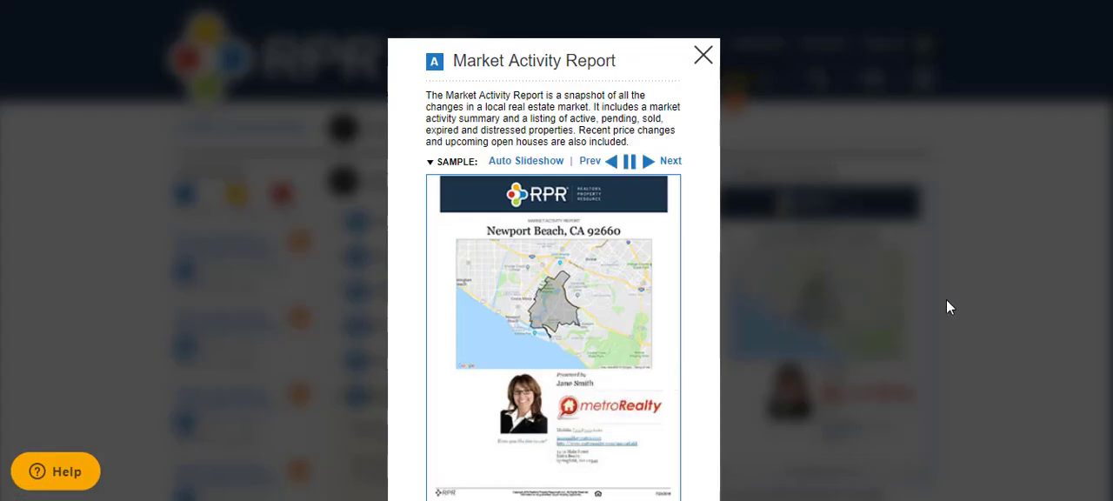
scroll(556, 261, down, 1)
scroll(859, 85, up, 1)
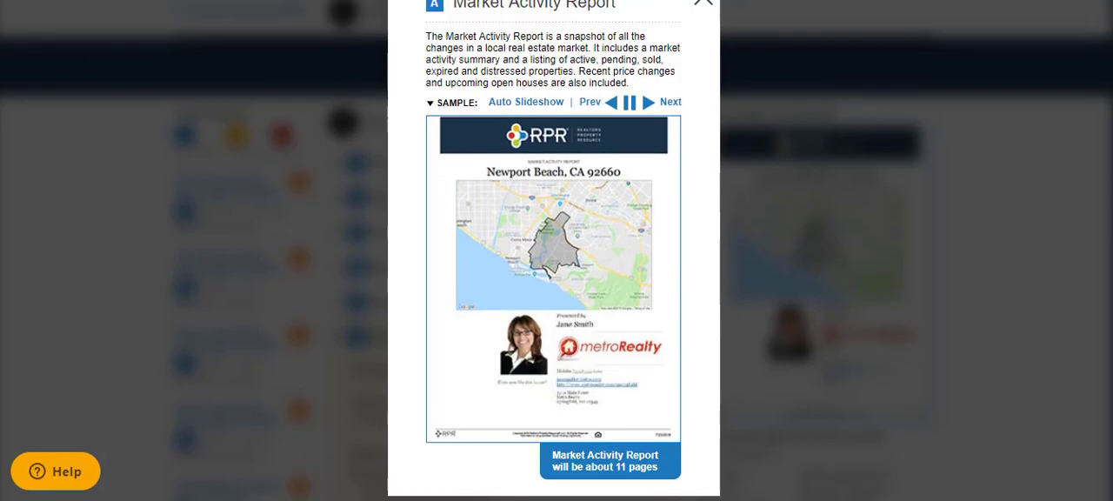
click(704, 29)
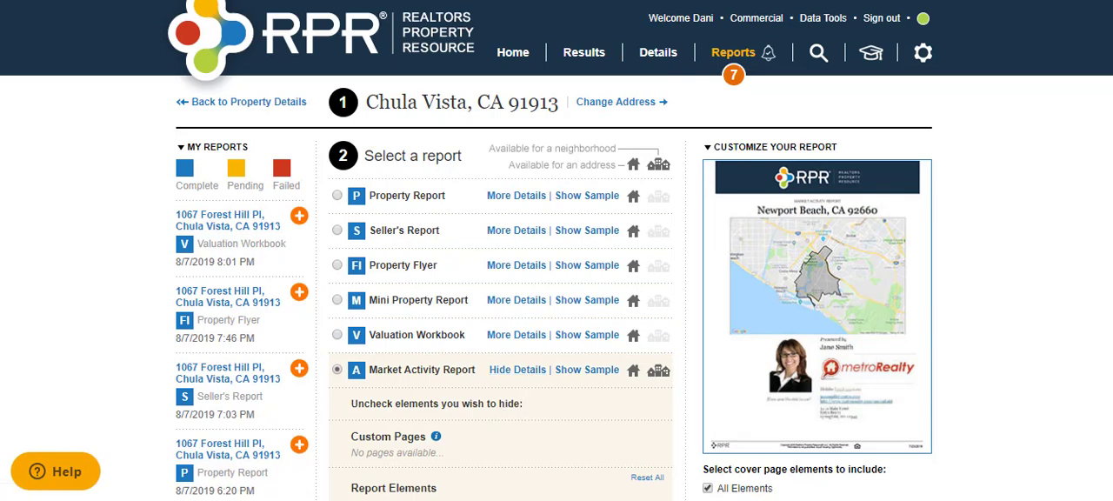
Step: Review the Market Activity Report's elements, change types, property filters, personalization fields and delivery options
scroll(534, 260, down, 3)
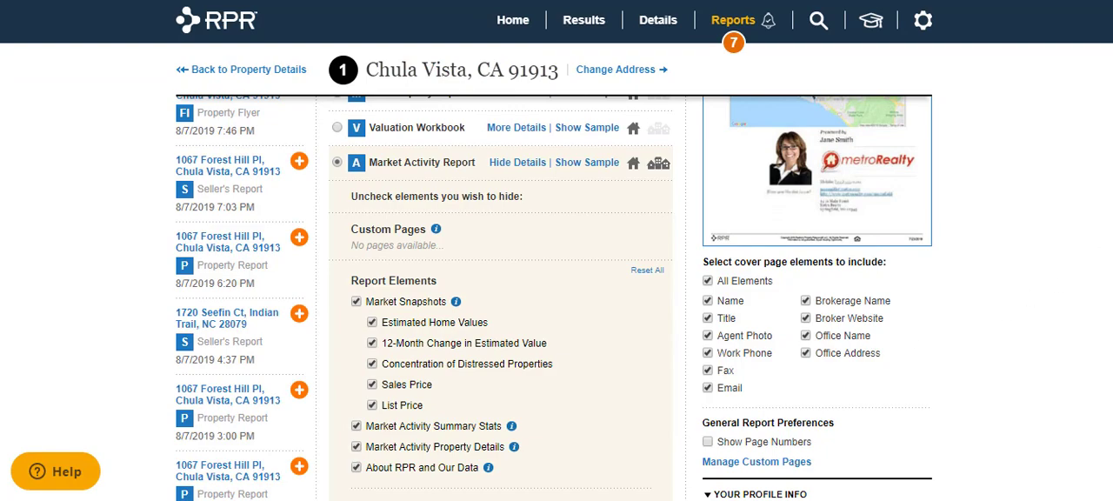
scroll(533, 184, down, 3)
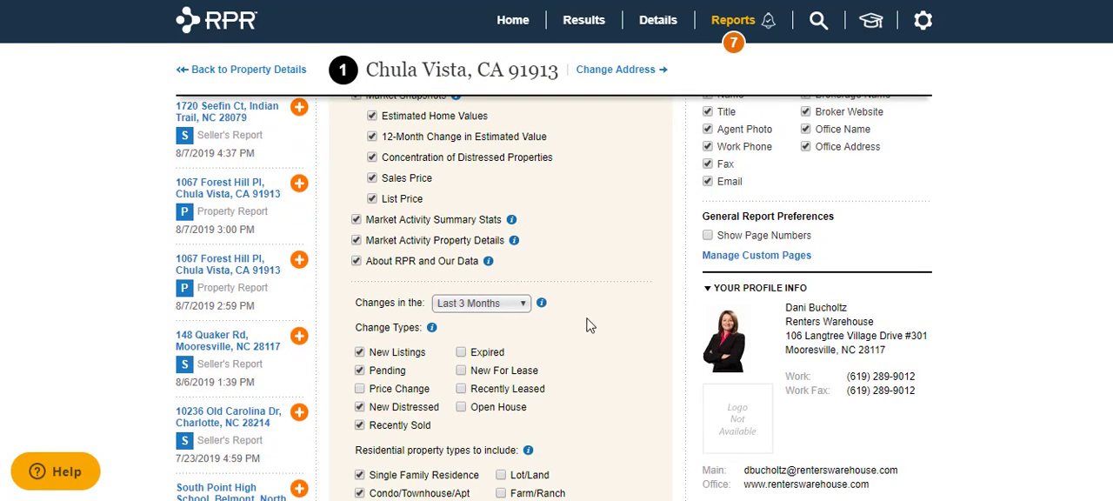
scroll(1109, 291, down, 5)
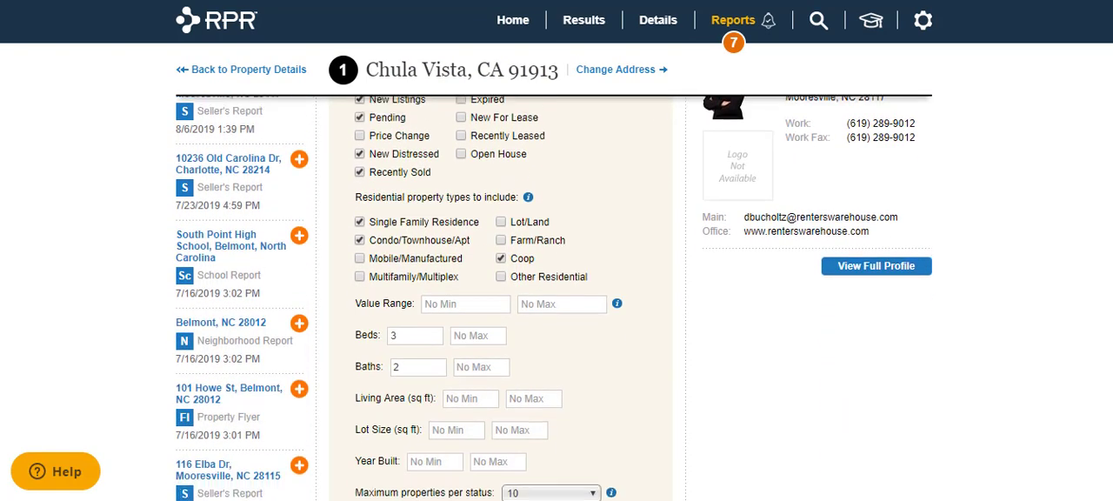
scroll(1108, 291, down, 2)
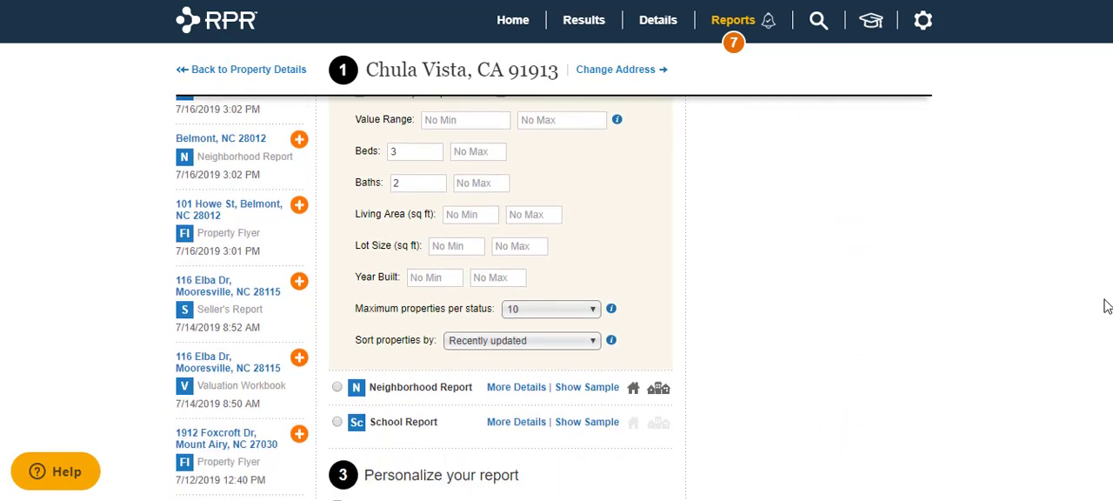
scroll(1108, 325, down, 2)
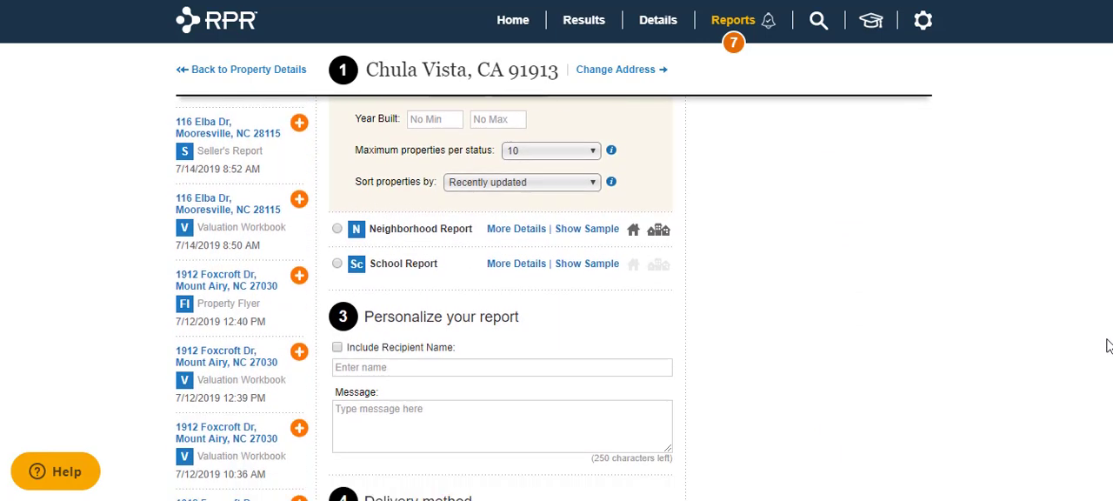
scroll(1104, 278, up, 5)
scroll(1100, 228, down, 10)
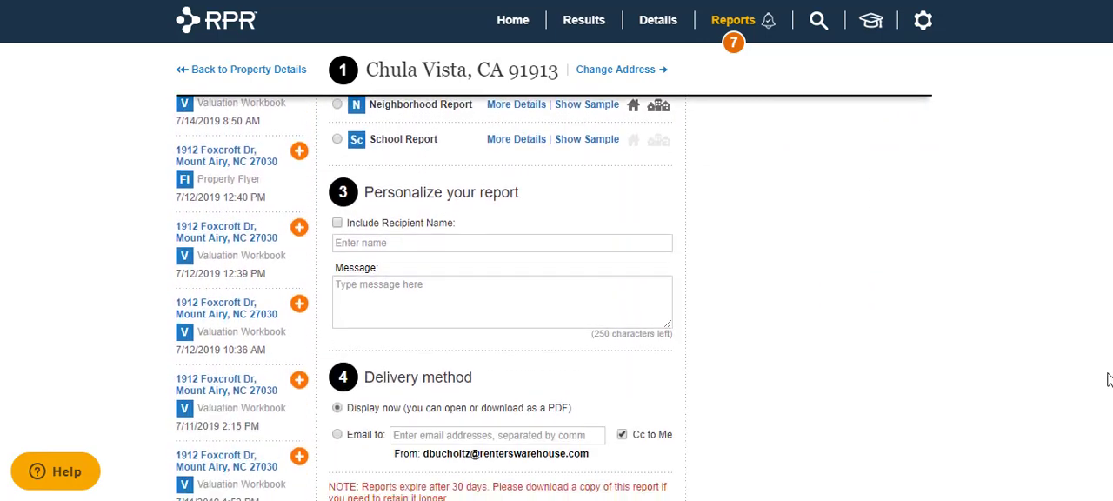
scroll(1108, 398, up, 1)
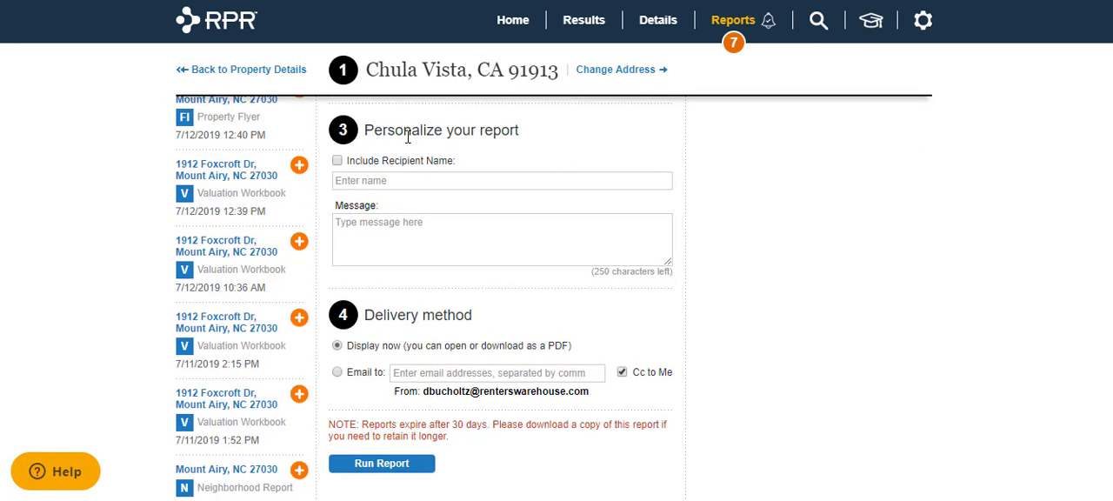
Step: Include the recipient's full name and add the message "here is the report that you asked about for the San Diego market to the south."
click(337, 163)
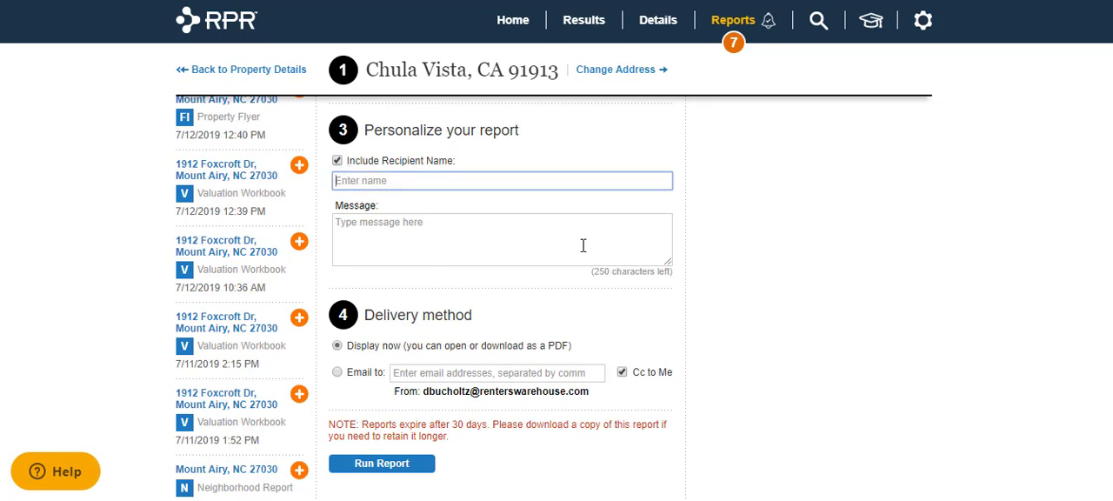
click(612, 214)
text(Tha)
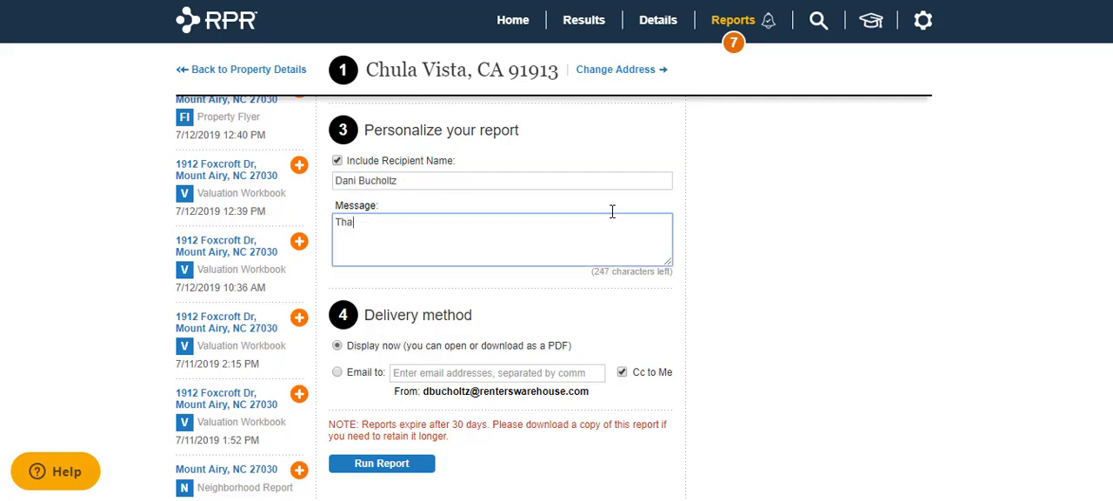
key(BackSpace)
key(BackSpace)
key(BackSpace)
text(here is the report that you)
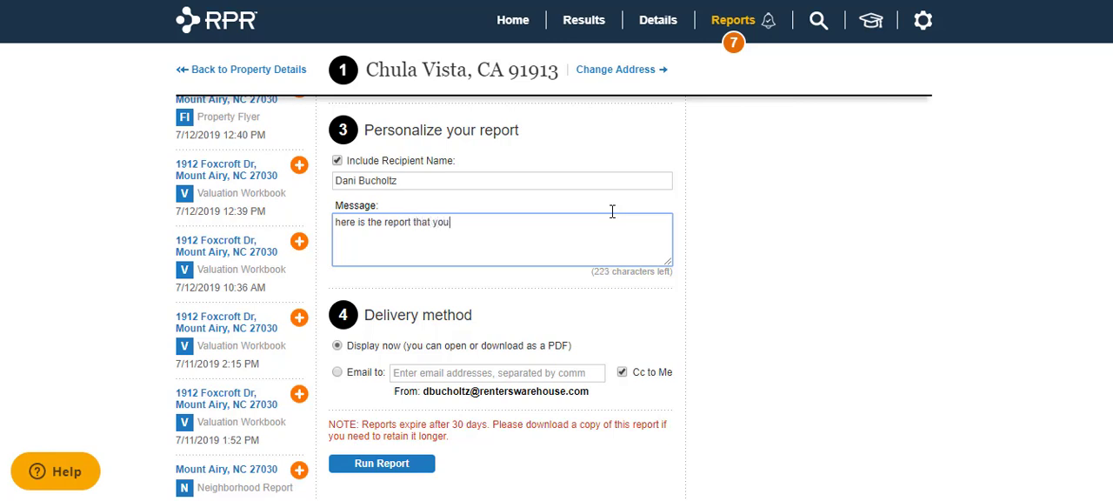
text( asked about for the San Diego market)
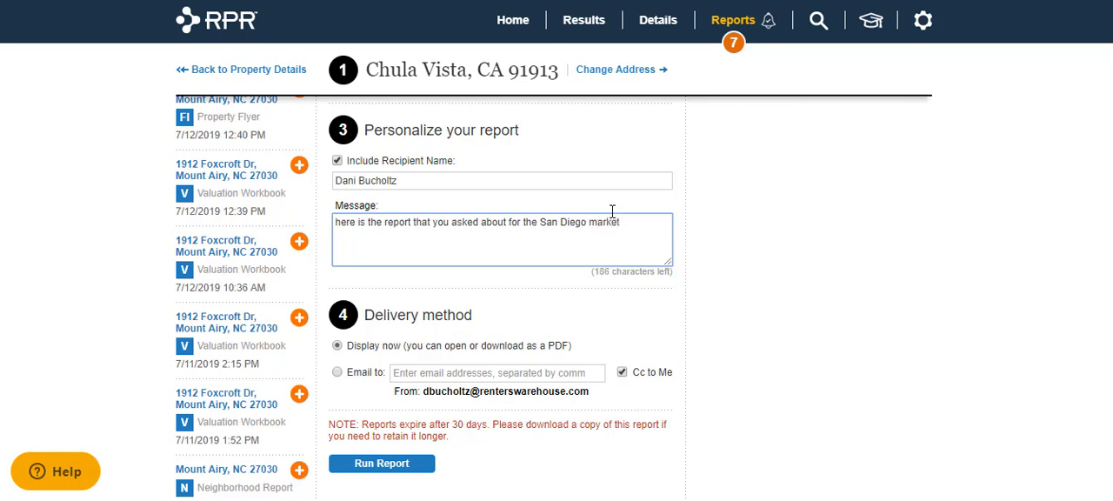
text(uth.)
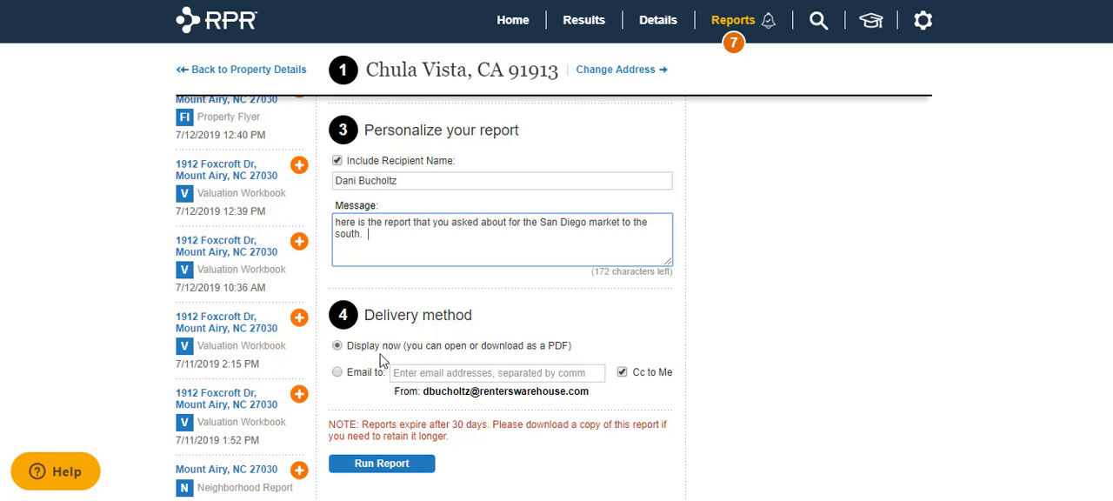
Step: Run the Market Activity Report for Chula Vista, CA 91913 and open the generated report
click(375, 466)
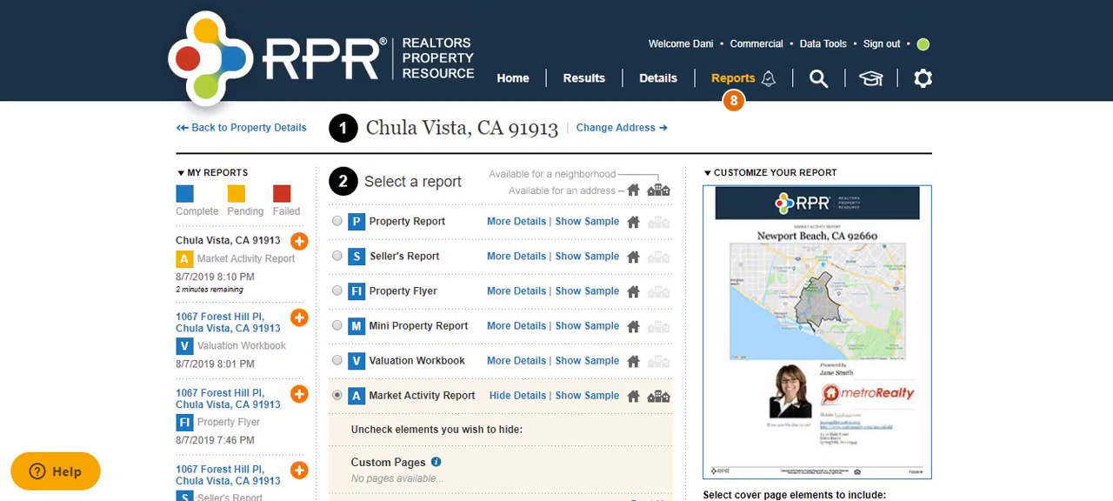
mouse_move(185, 270)
click(739, 83)
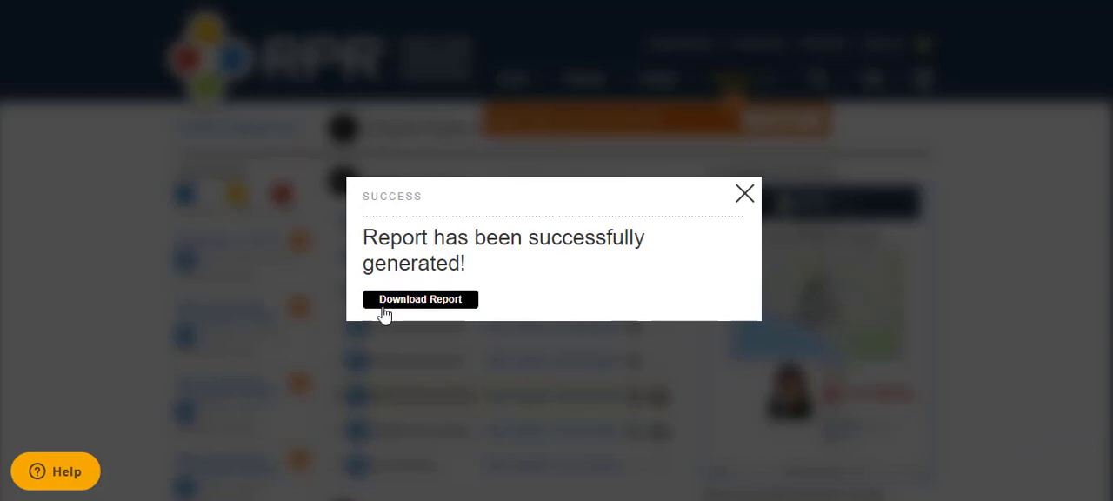
click(420, 298)
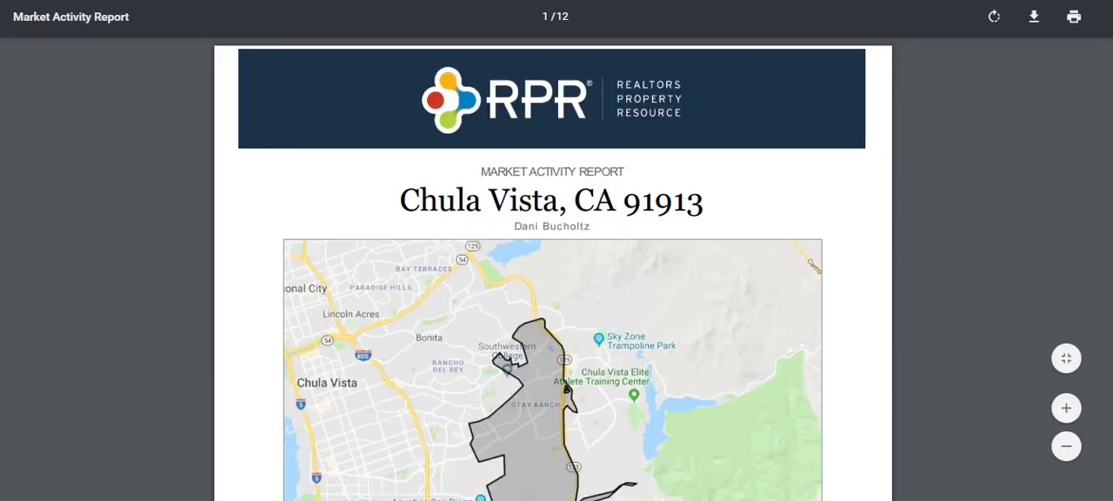
Step: Examine the report's cover page and the market snapshots for estimated values, 12-month change, distressed properties, sales price and list price
scroll(552, 268, down, 5)
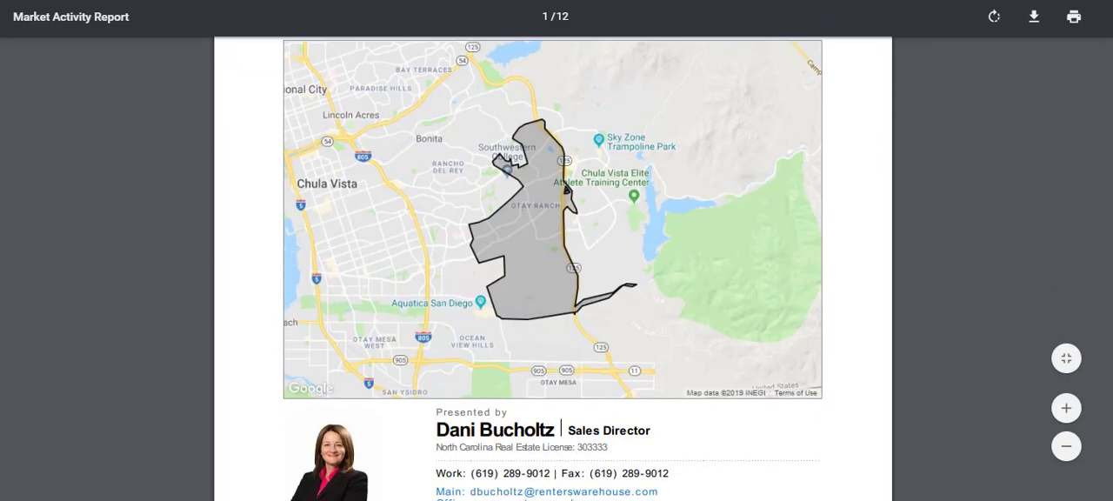
scroll(552, 268, down, 5)
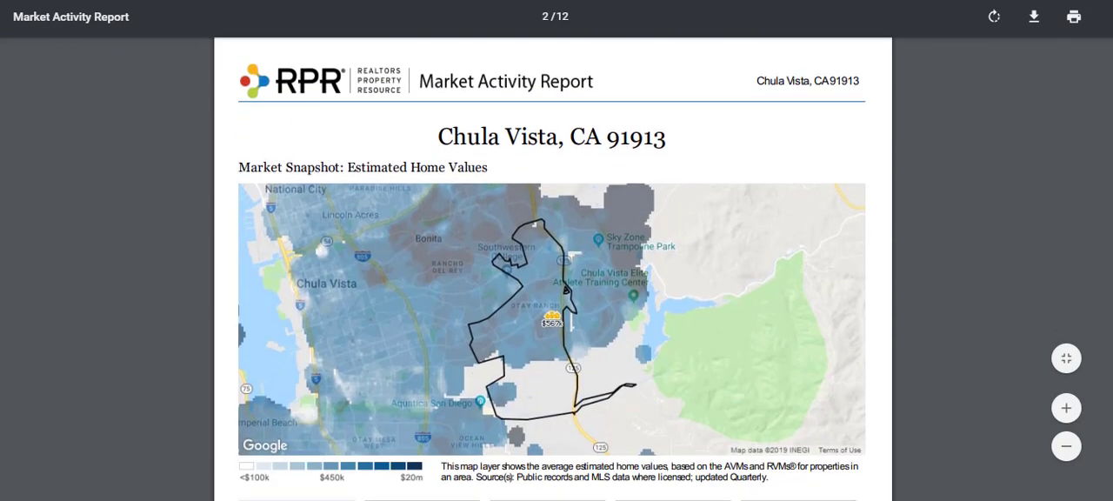
scroll(552, 268, down, 5)
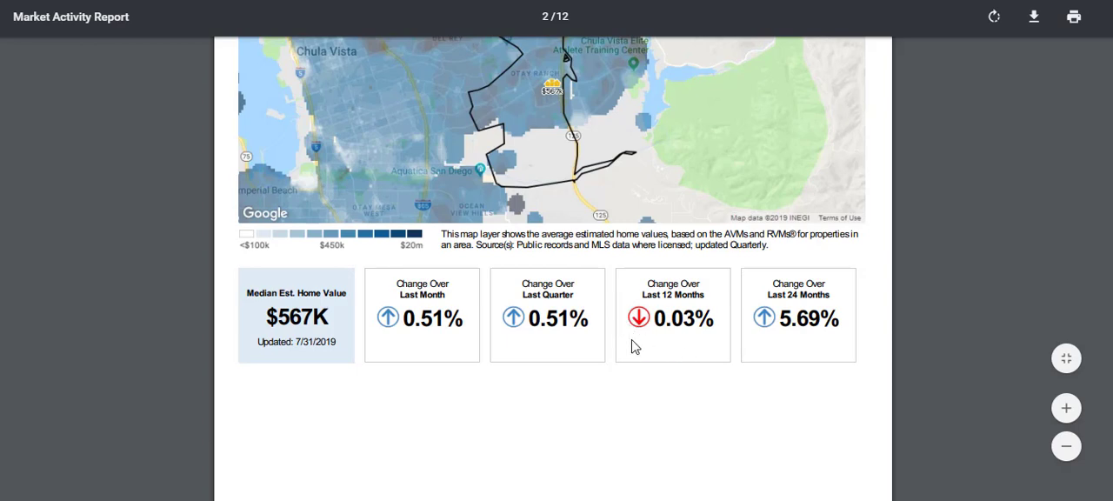
scroll(1110, 496, down, 8)
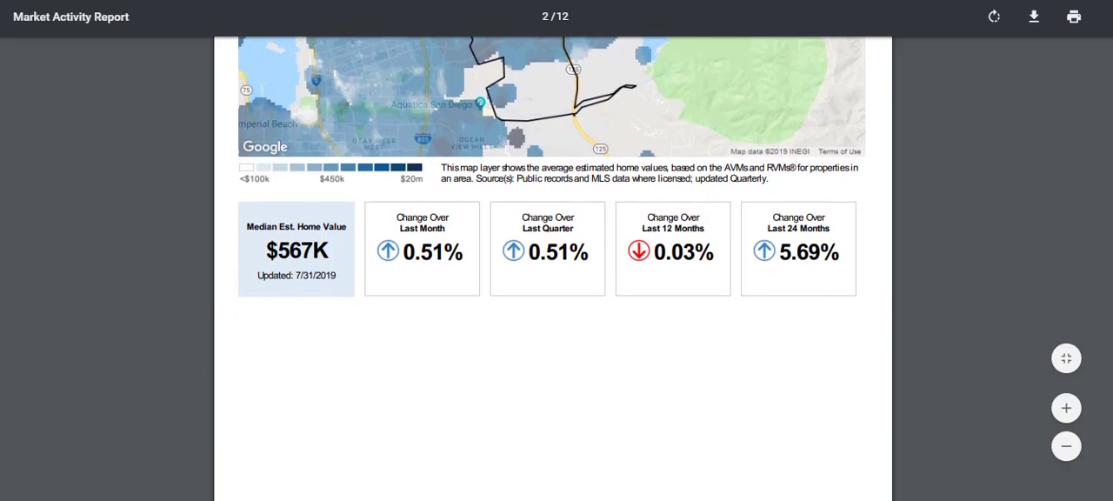
scroll(552, 270, down, 5)
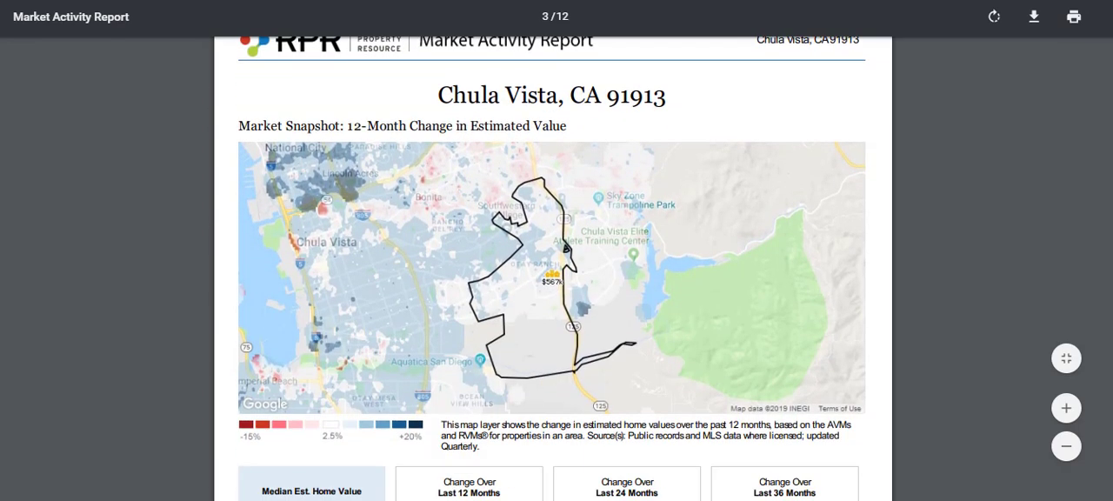
scroll(552, 270, down, 7)
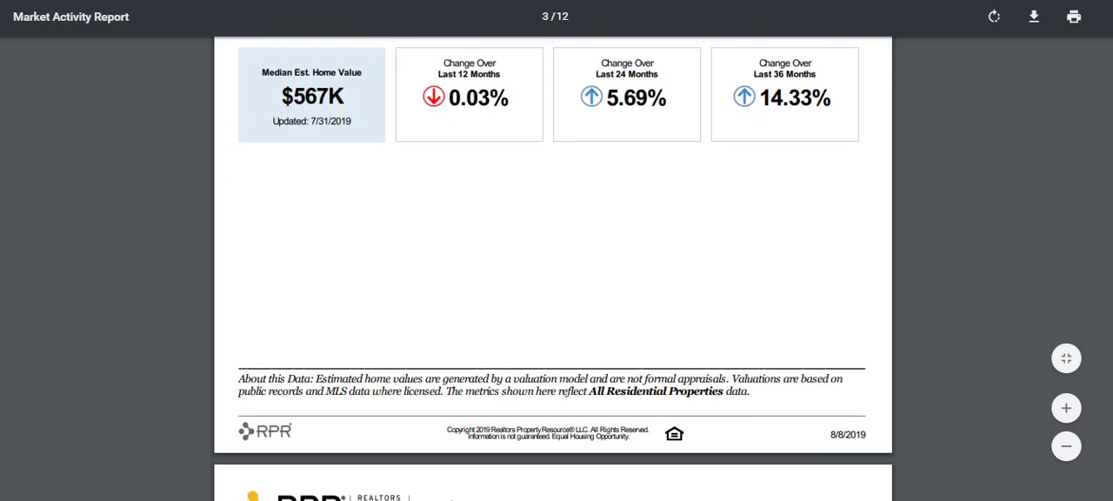
scroll(552, 269, down, 5)
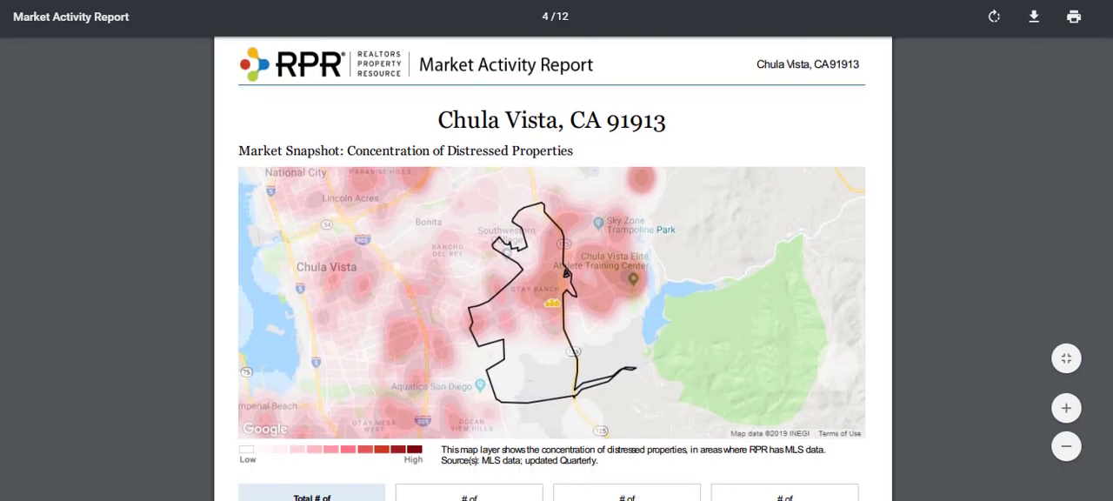
scroll(552, 270, down, 7)
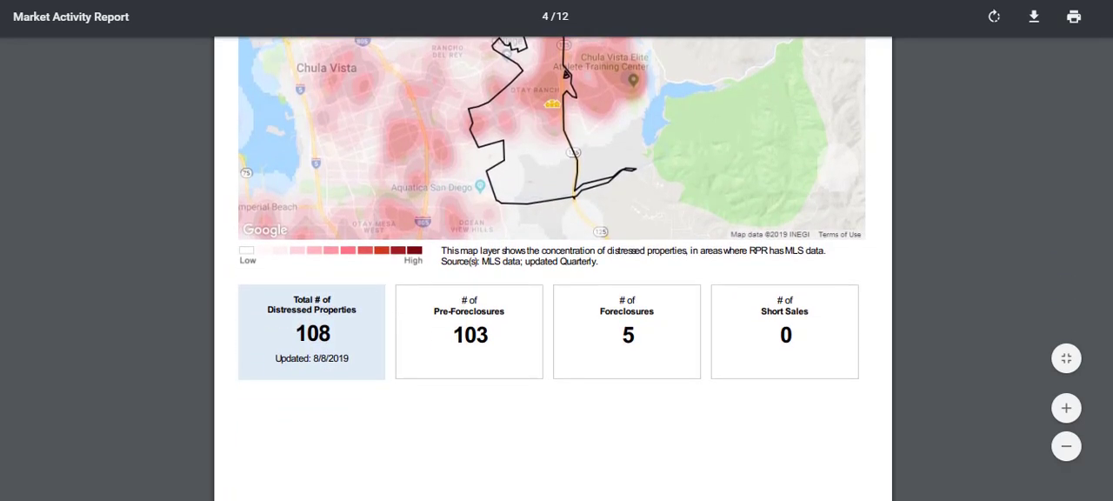
scroll(552, 270, down, 7)
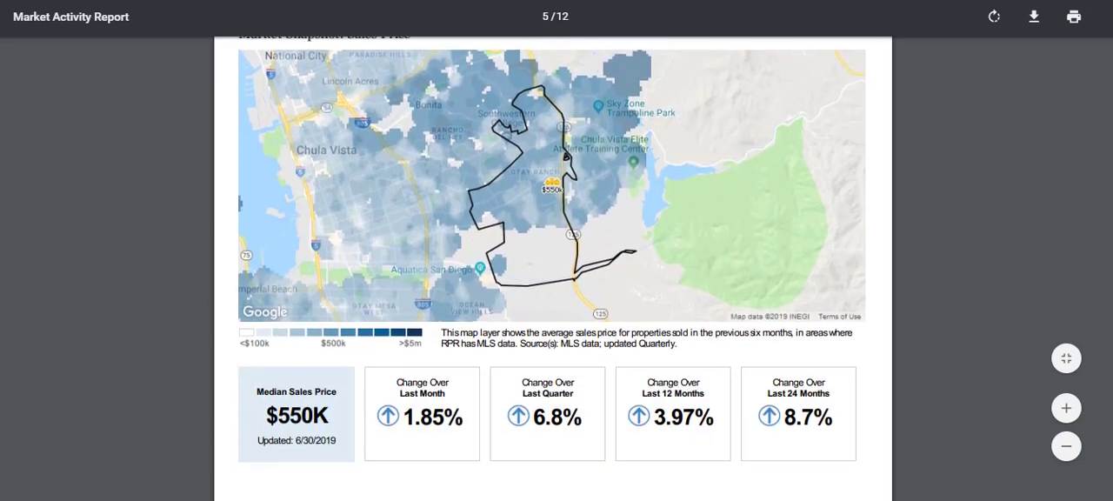
scroll(552, 269, down, 7)
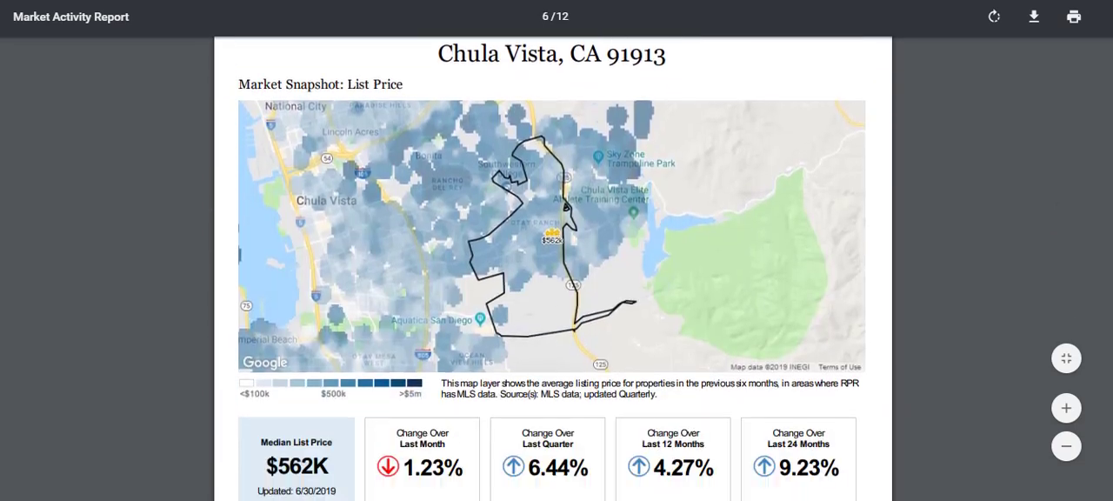
Step: Review the Market Activity Summary Stats, including the search criteria and the distressed and recently sold comparison table
scroll(552, 270, down, 4)
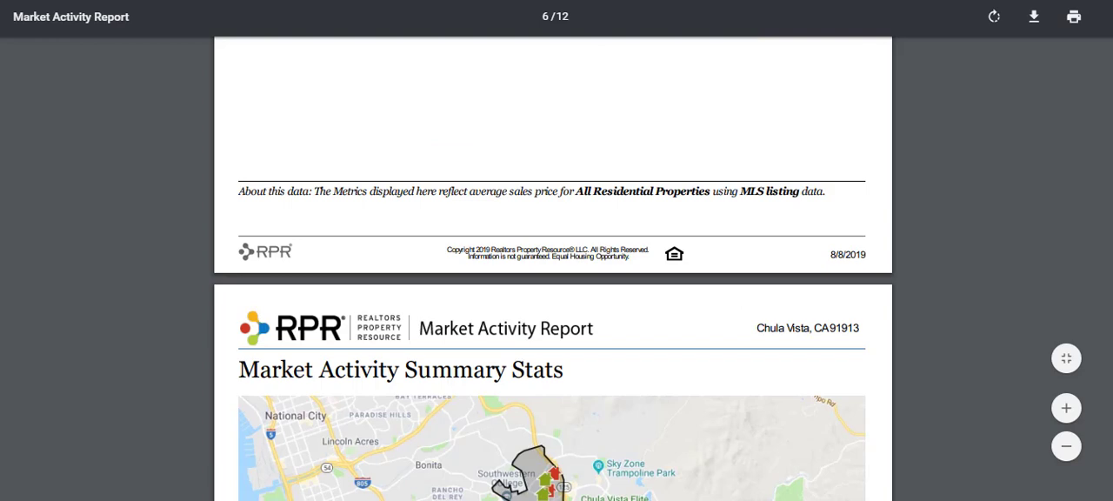
scroll(552, 270, down, 5)
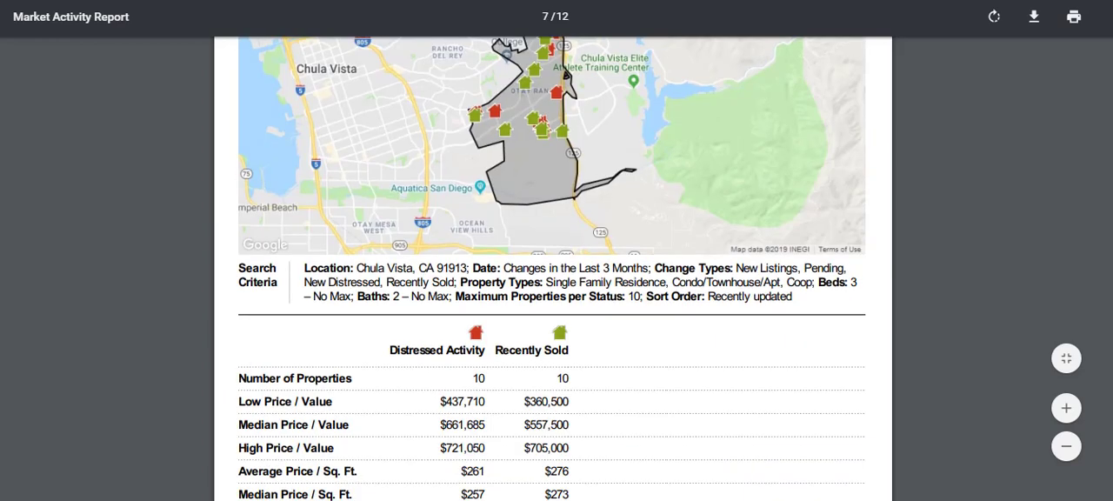
scroll(552, 269, down, 3)
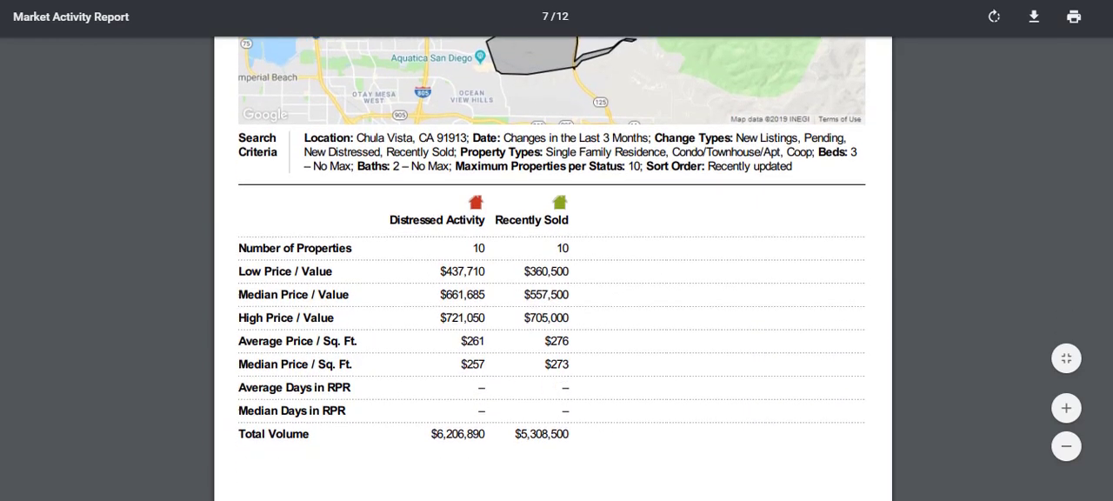
scroll(552, 270, down, 10)
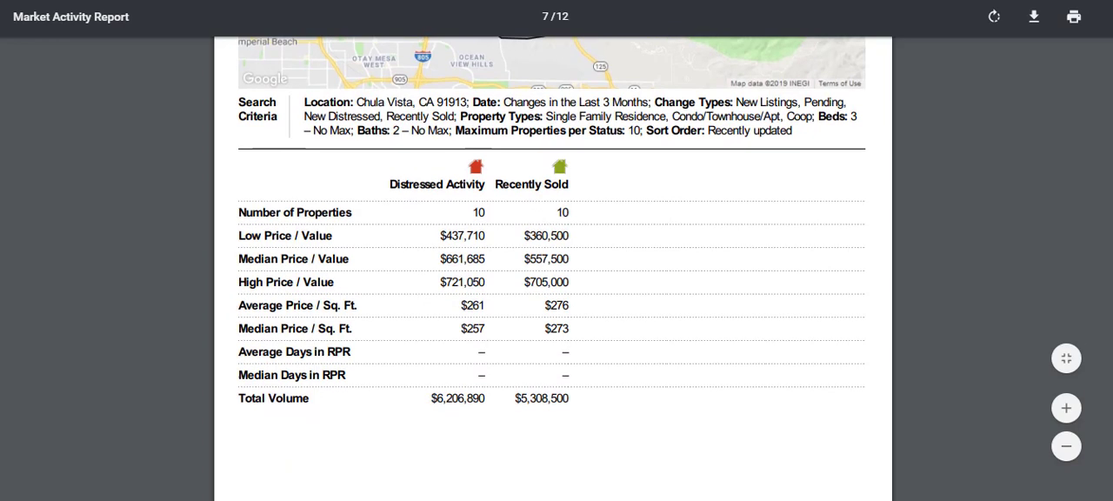
Step: Look through the Distressed Activity and Recently Sold property listings, continuing to the closing About RPR page
scroll(565, 352, down, 10)
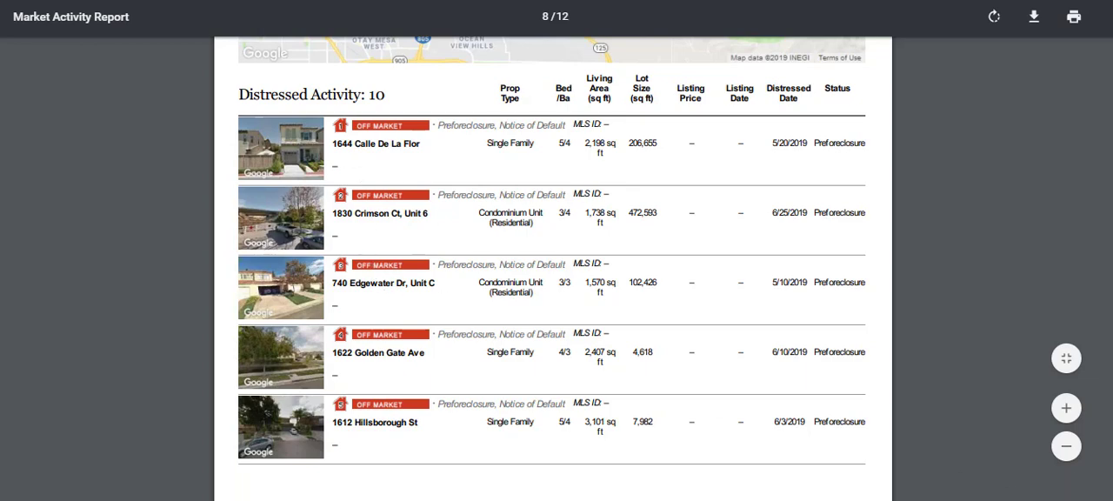
scroll(552, 270, down, 10)
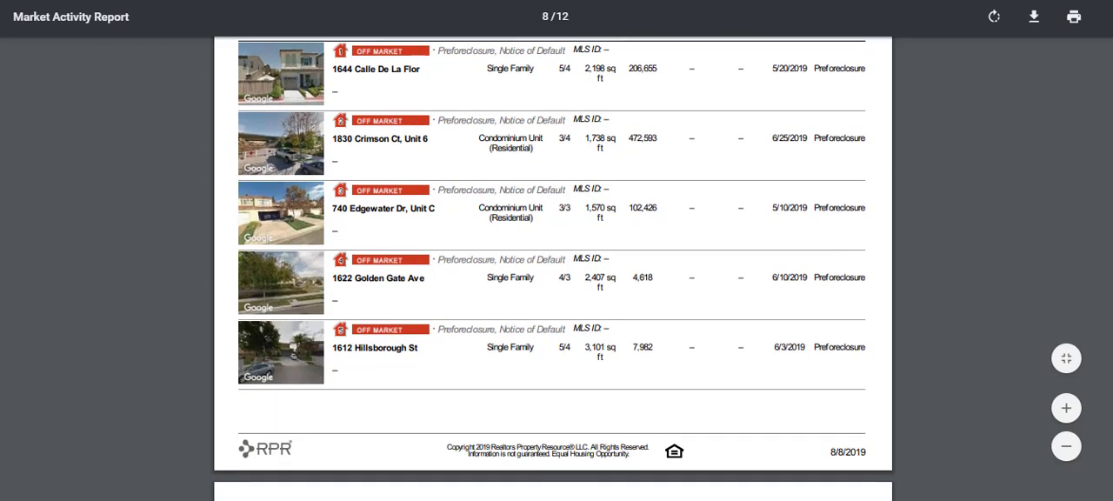
scroll(552, 270, down, 10)
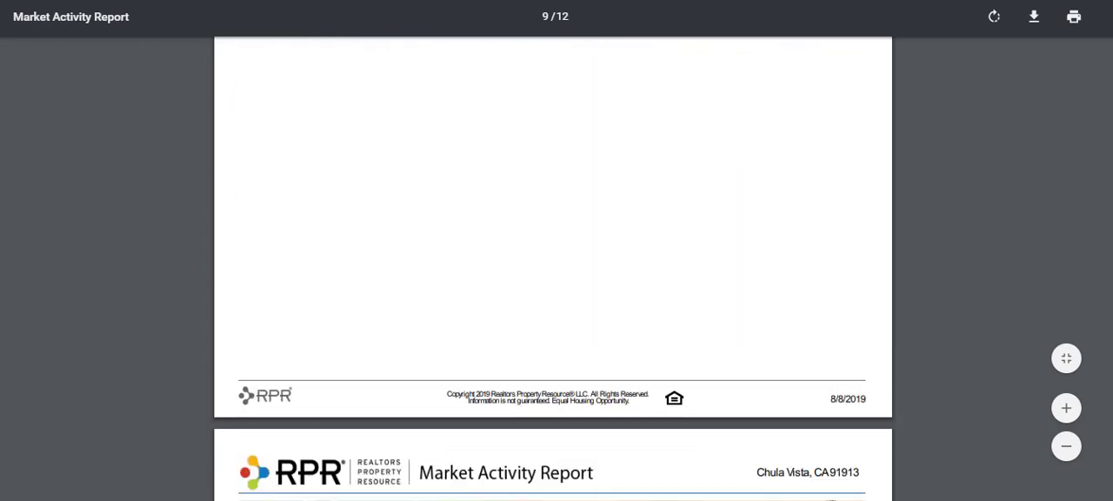
scroll(552, 270, down, 5)
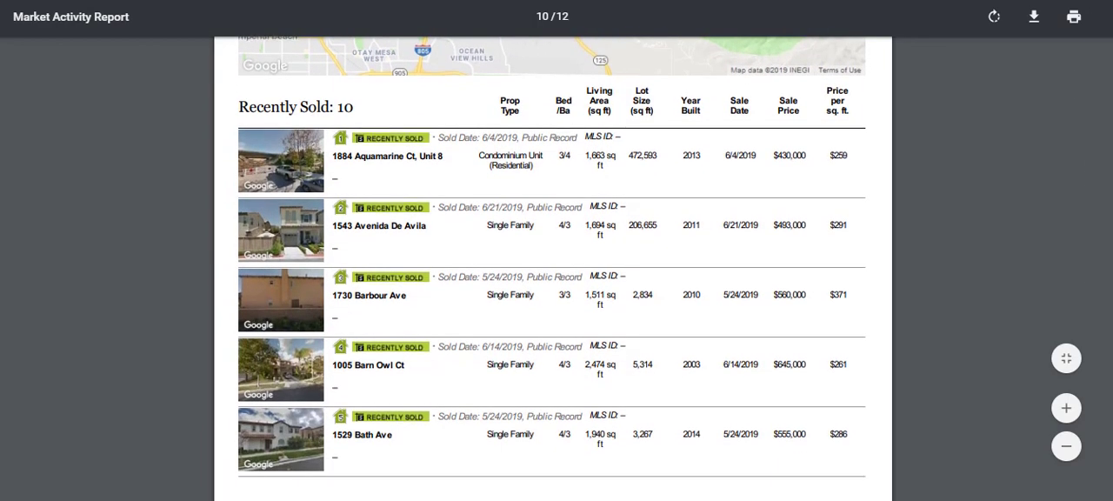
scroll(552, 257, down, 3)
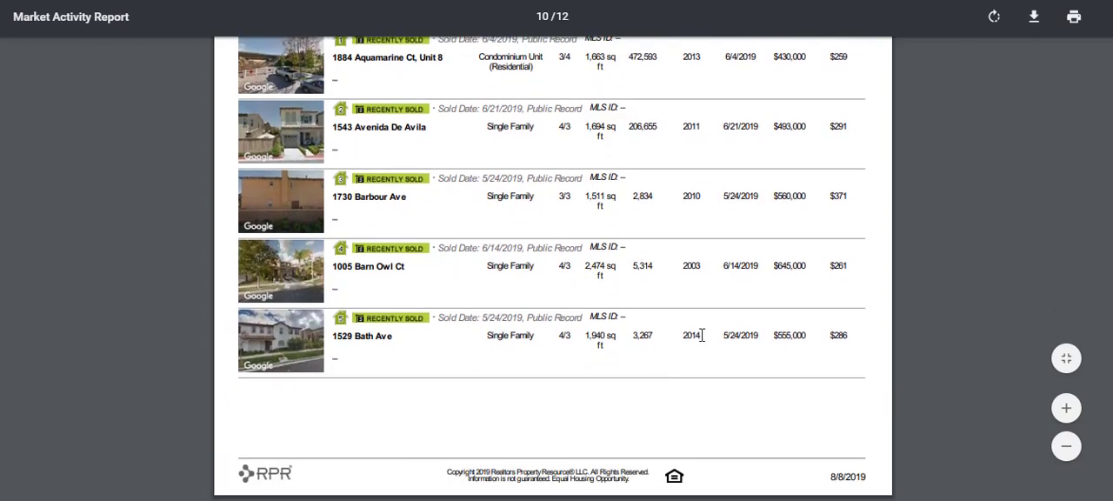
scroll(552, 269, down, 12)
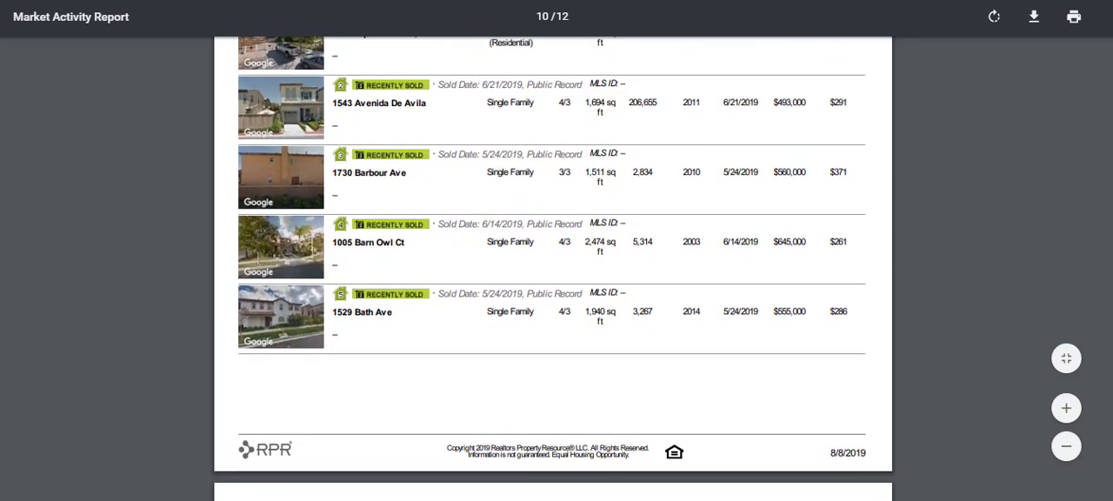
scroll(552, 270, down, 10)
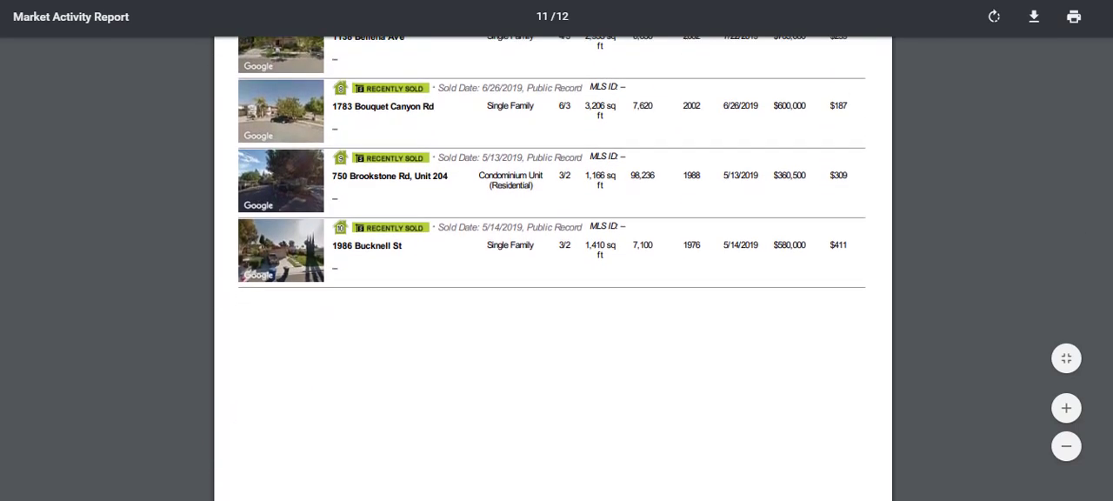
scroll(552, 269, down, 10)
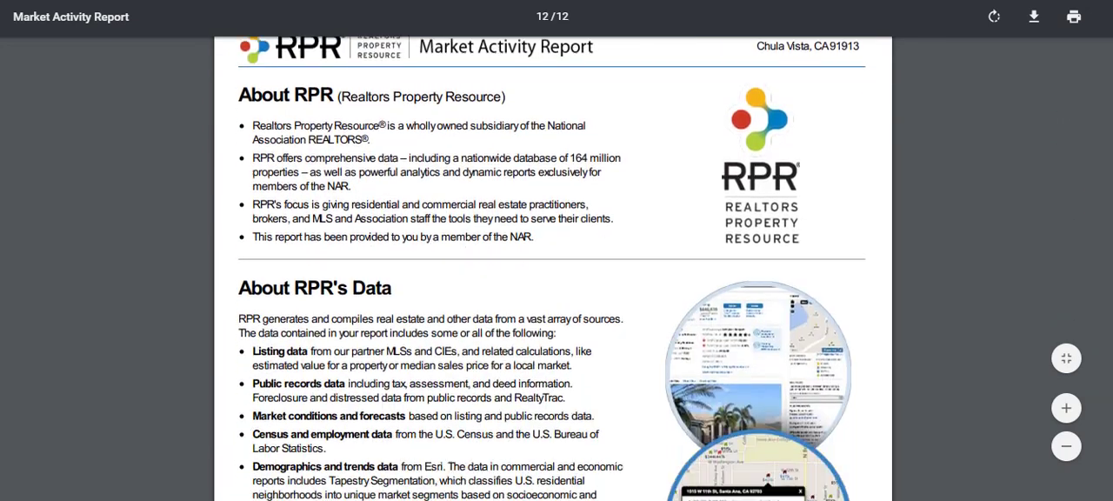
Step: Return to the report's cover page, then go back to the RPR reports page and look down its list of earlier reports
scroll(552, 270, up, 11)
drag(1102, 425, 1102, 12)
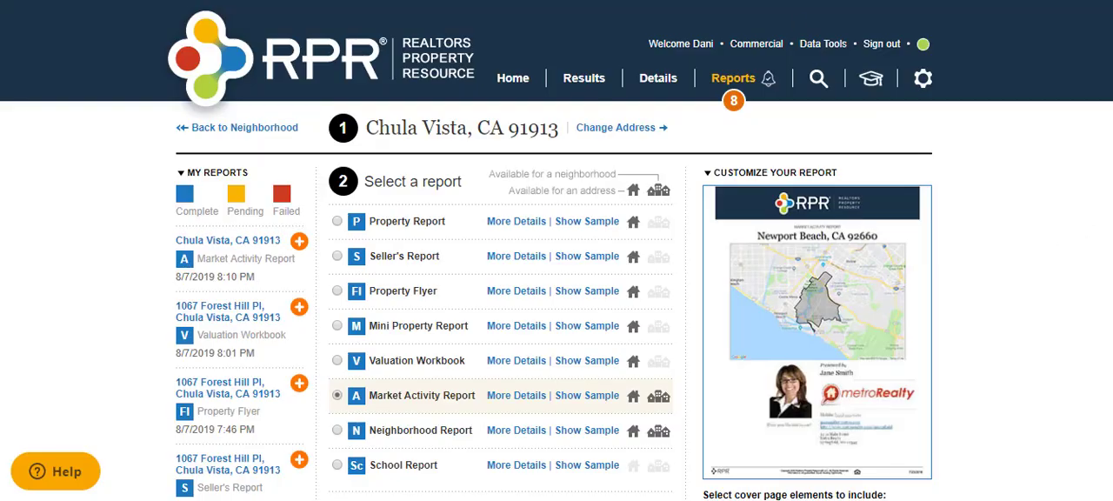
scroll(557, 261, down, 15)
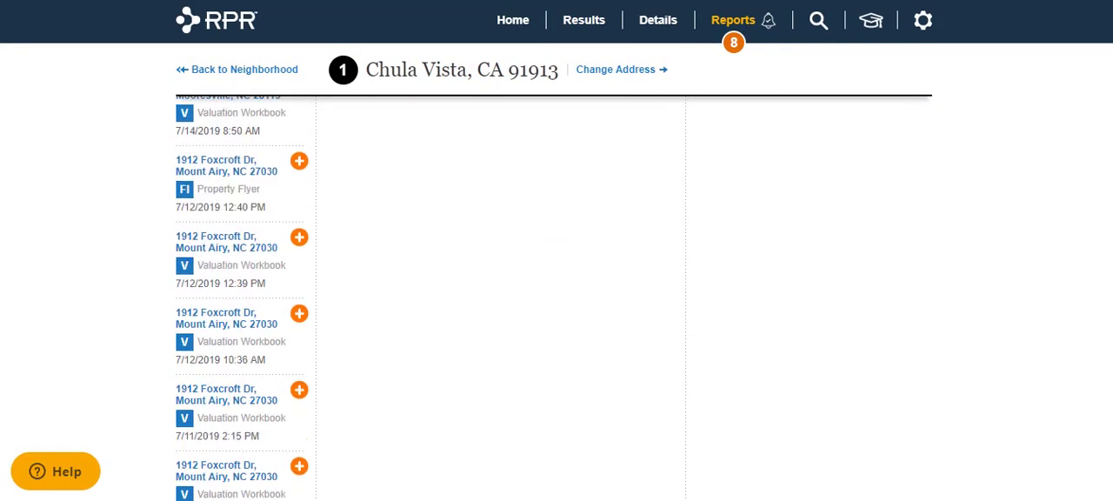